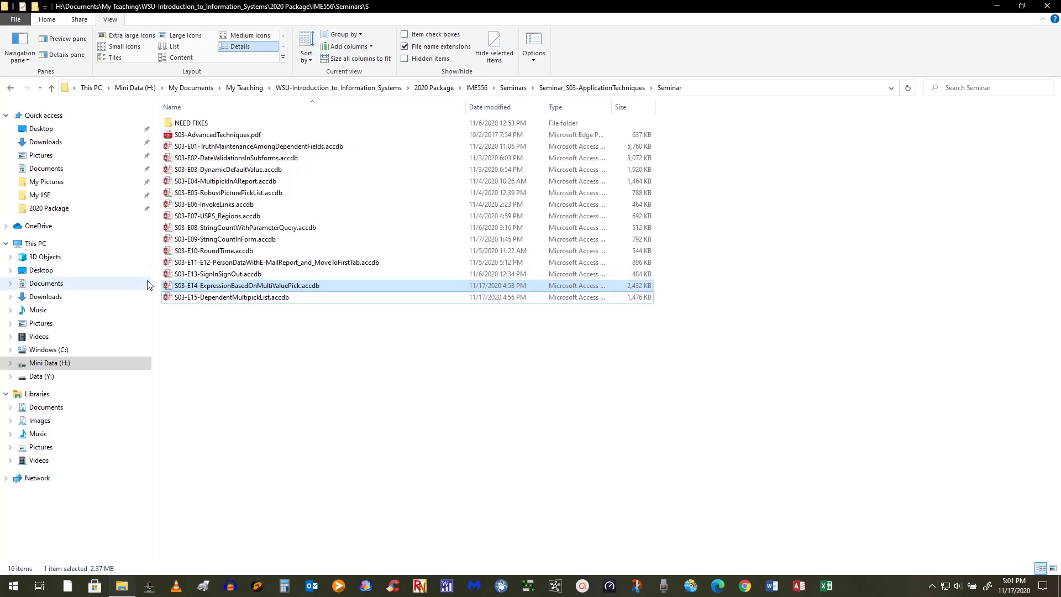
Open the S03-E14-ExpressionBasedOnMultiValuePick.accdb database and its frmGame form.
{"action": "double_click", "coordinate": [254, 288]}
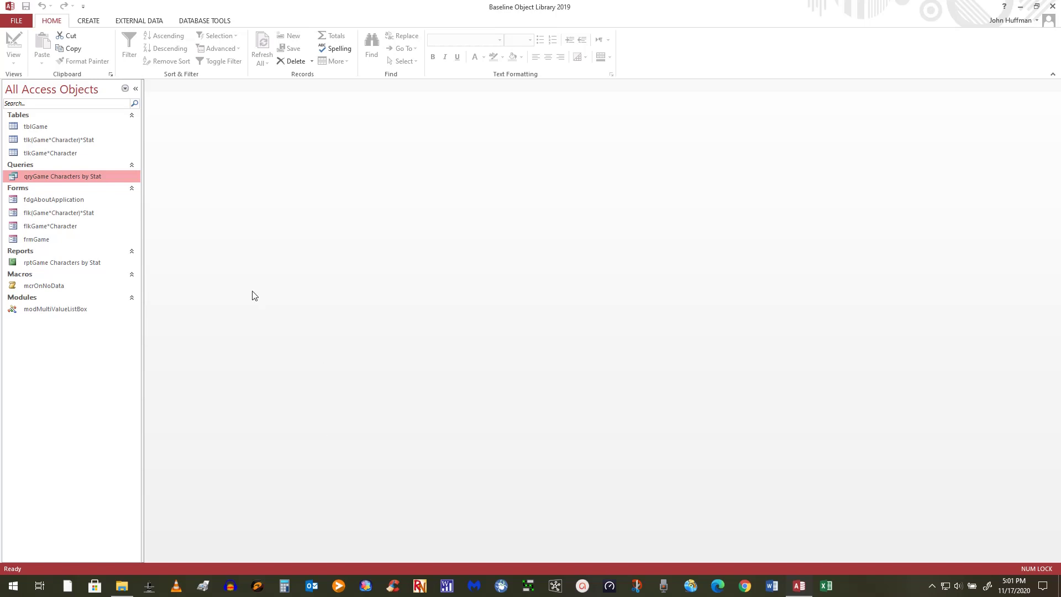
{"action": "double_click", "coordinate": [36, 242]}
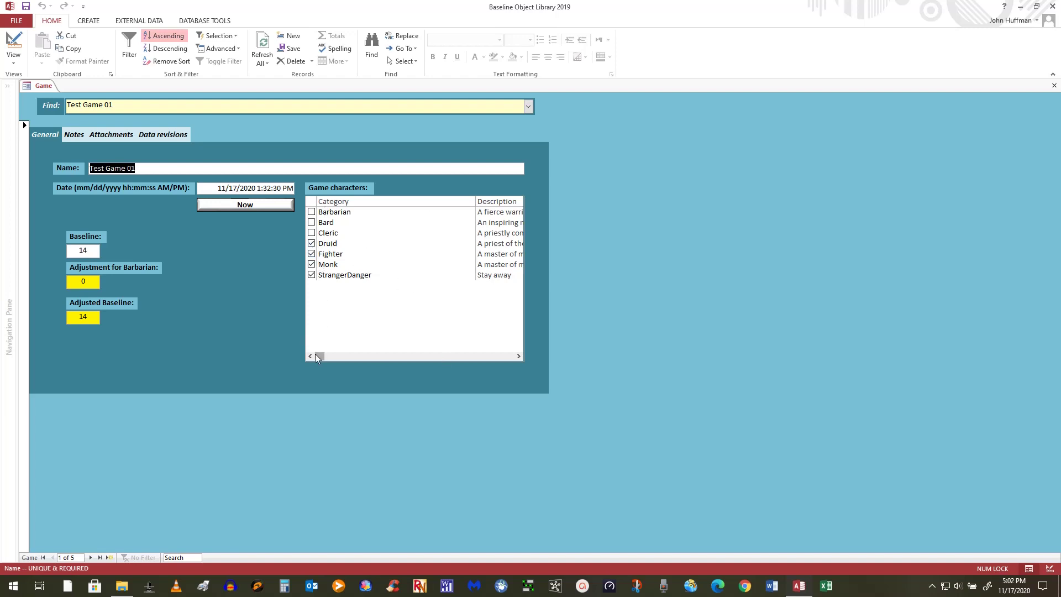
Open the Game Character list from the game characters box, review its records to the end, and close it.
{"action": "left_click_drag", "start_coordinate": [321, 356], "coordinate": [282, 352]}
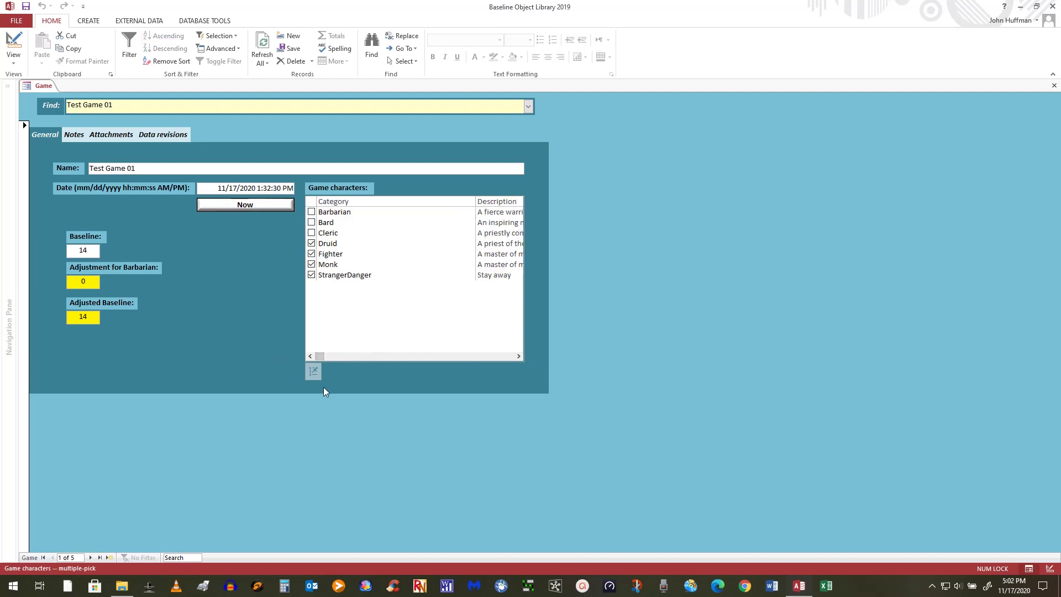
{"action": "left_click", "coordinate": [313, 371]}
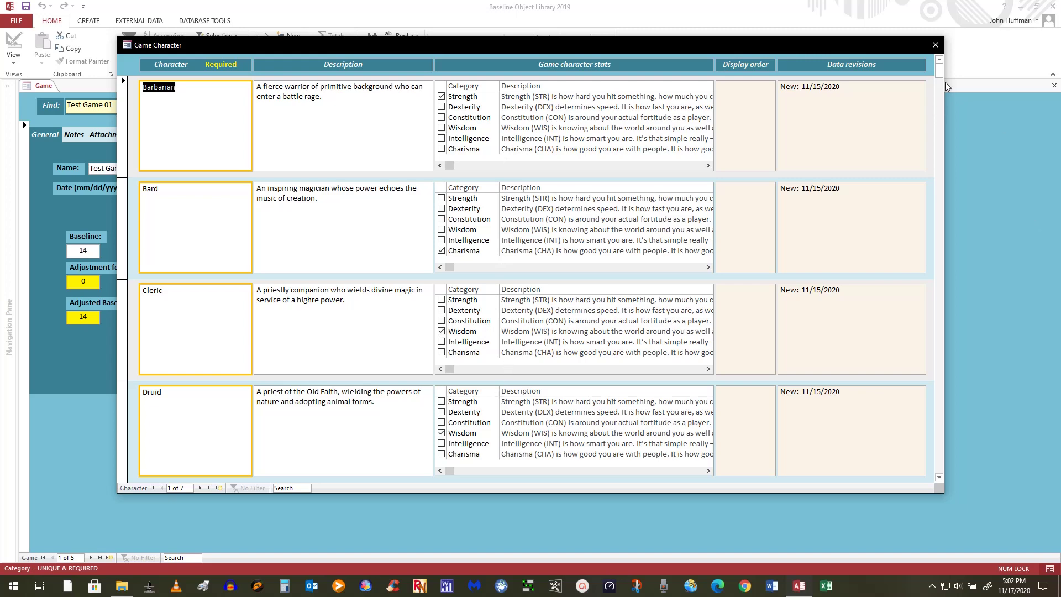
{"action": "left_click_drag", "start_coordinate": [939, 71], "coordinate": [942, 329]}
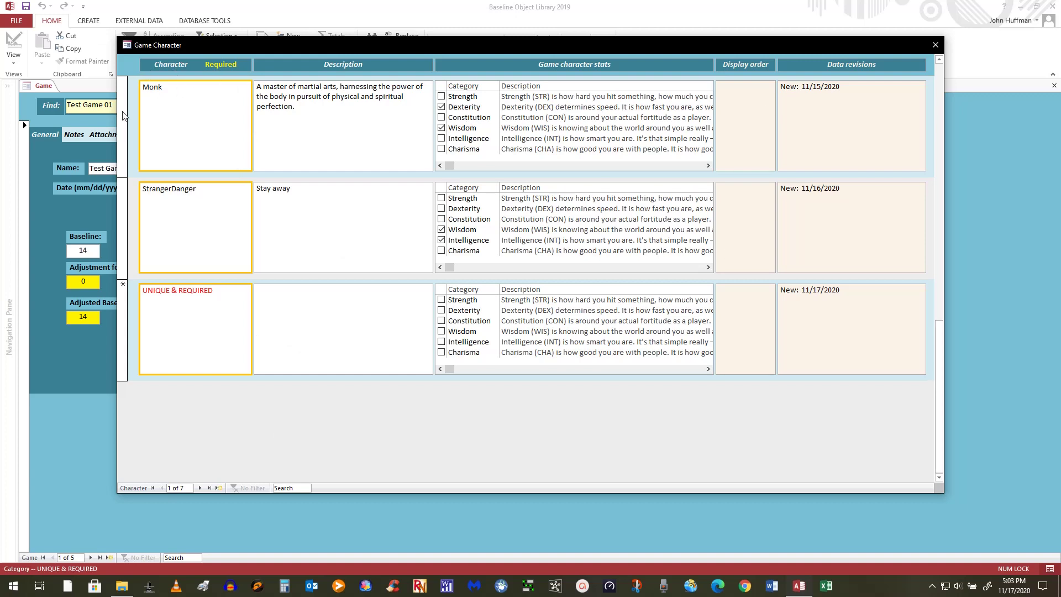
{"action": "left_click", "coordinate": [935, 44]}
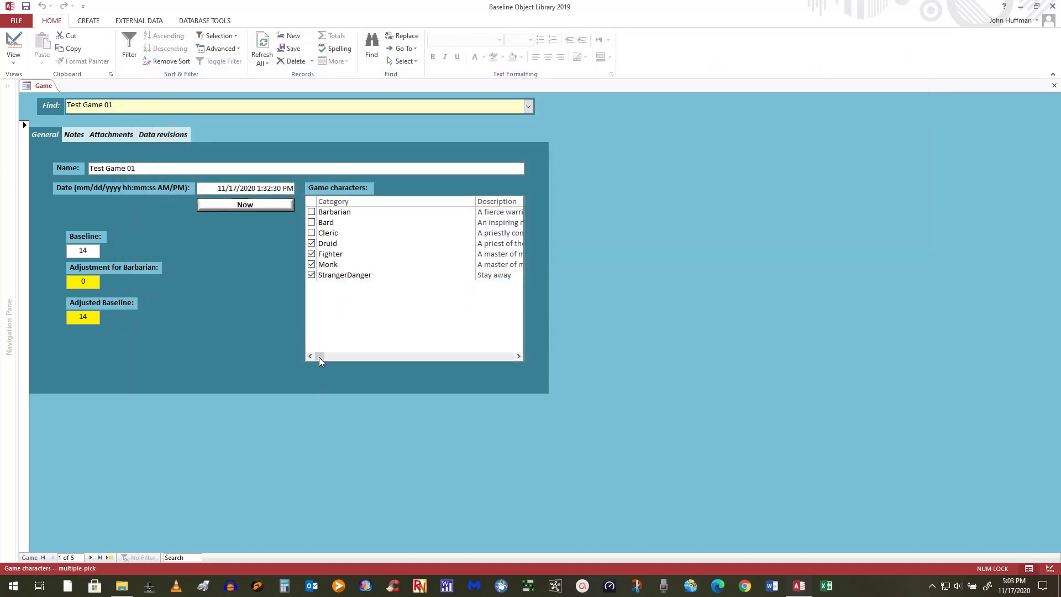
Reopen the Game Character list, examine the Game Character Stat list from the Barbarian record, and close both lists.
{"action": "left_click", "coordinate": [84, 253]}
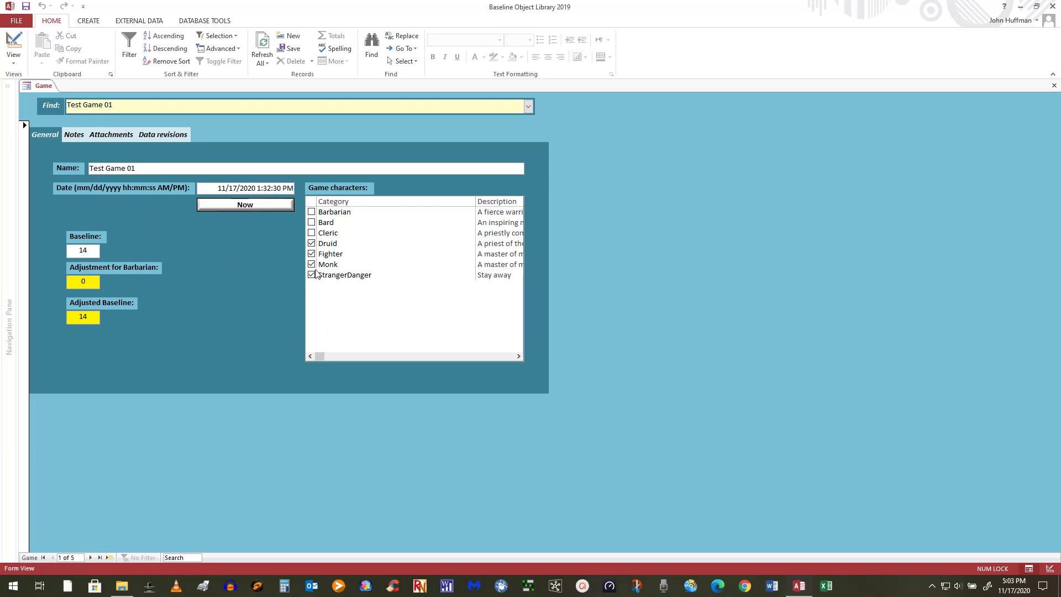
{"action": "left_click", "coordinate": [342, 286]}
{"action": "left_click", "coordinate": [316, 375]}
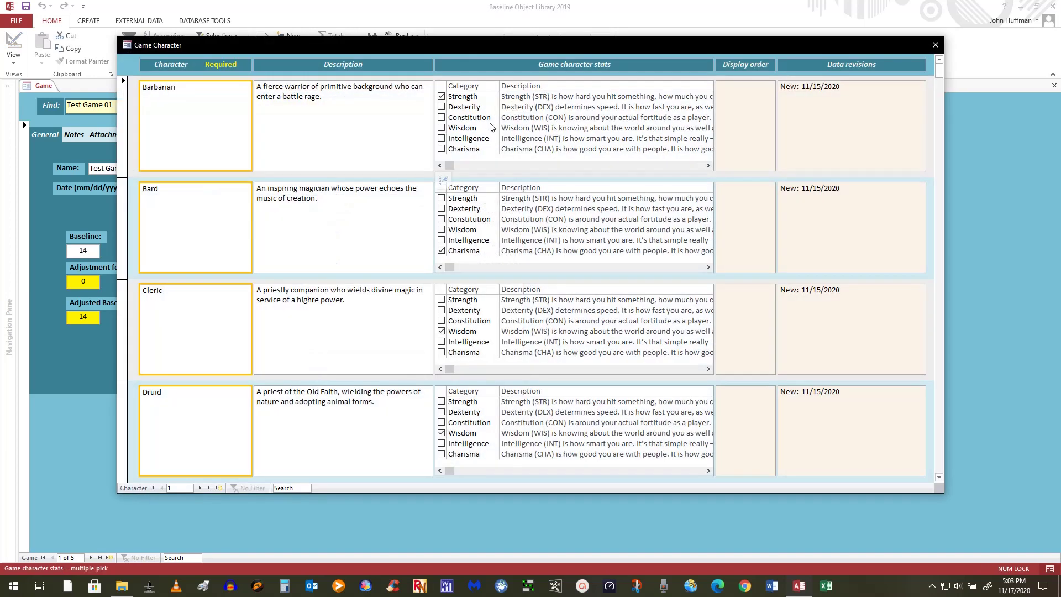
{"action": "left_click", "coordinate": [443, 180]}
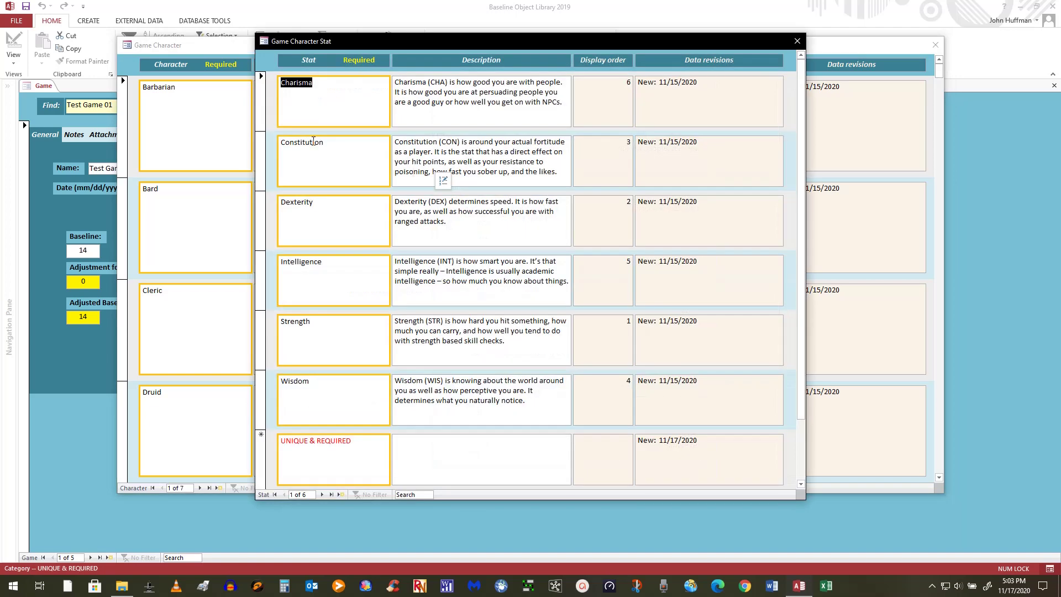
{"action": "left_click", "coordinate": [150, 51]}
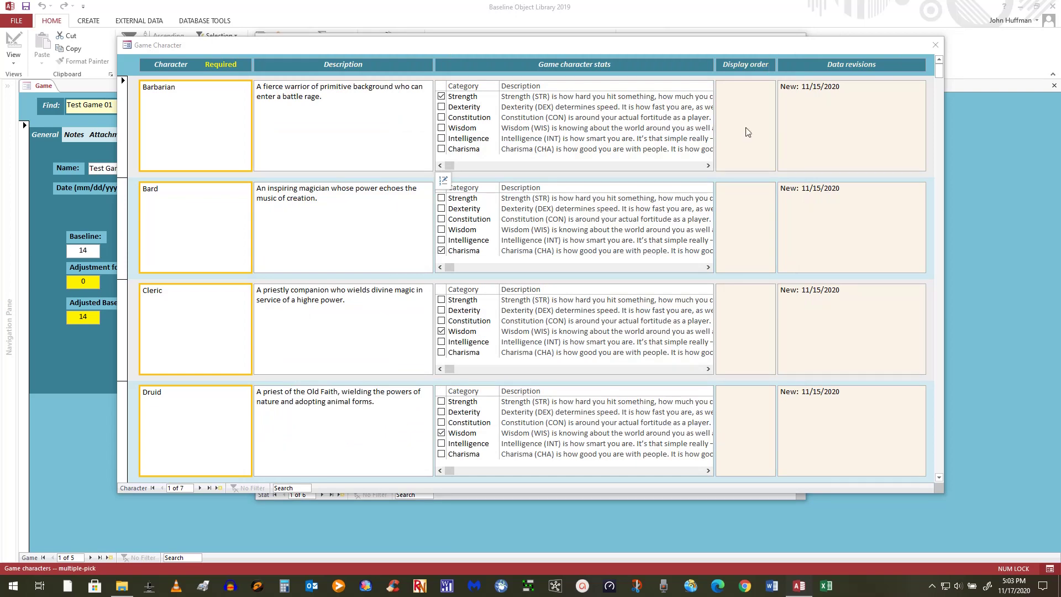
{"action": "left_click", "coordinate": [630, 34]}
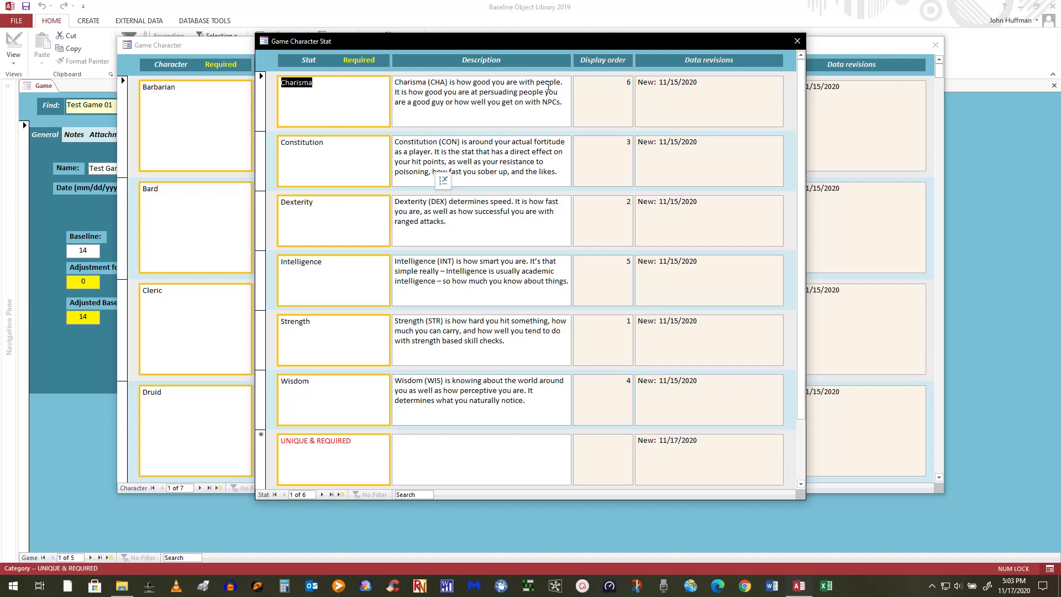
{"action": "left_click", "coordinate": [798, 41]}
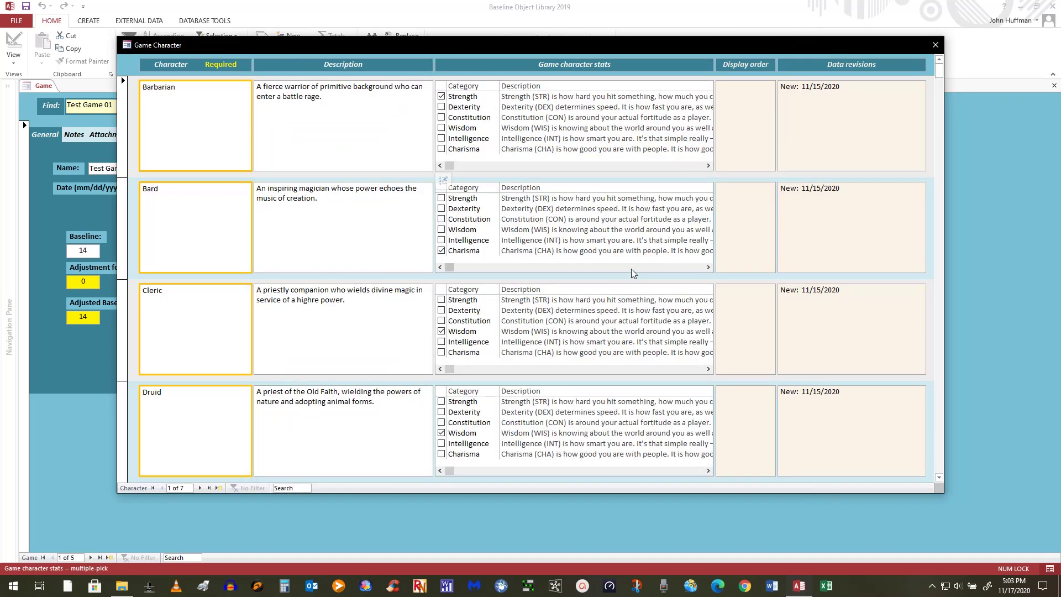
{"action": "left_click", "coordinate": [937, 45]}
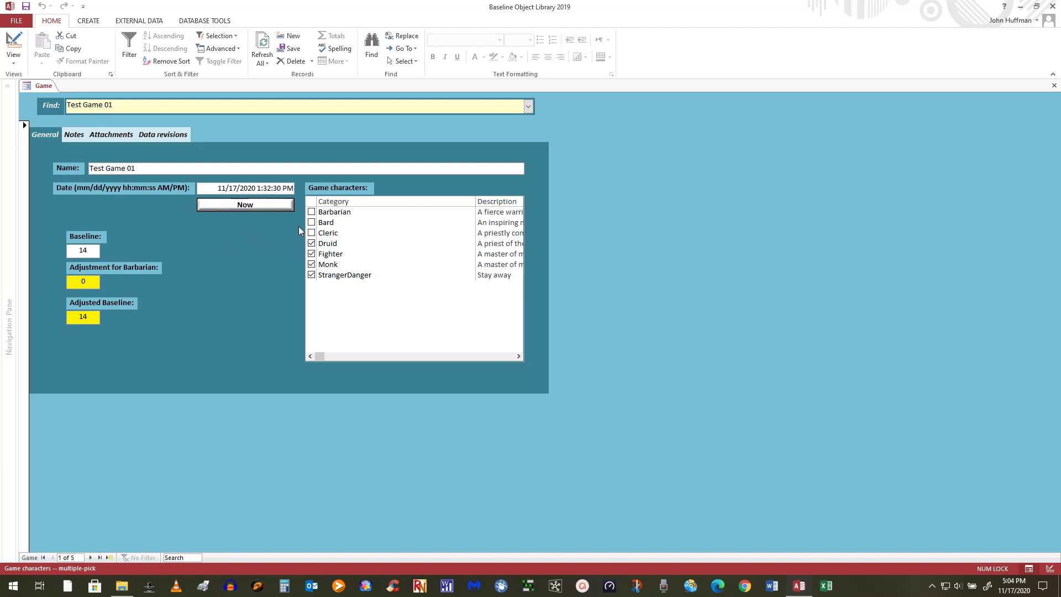
Toggle the Barbarian and Druid picks on the first two game records to test the adjusted baseline, and close the form.
{"action": "left_click", "coordinate": [311, 243]}
{"action": "left_click", "coordinate": [312, 212]}
{"action": "left_click", "coordinate": [311, 213]}
{"action": "left_click", "coordinate": [91, 557]}
{"action": "left_click", "coordinate": [311, 212]}
{"action": "left_click", "coordinate": [311, 212]}
{"action": "left_click", "coordinate": [313, 243]}
{"action": "left_click", "coordinate": [312, 243]}
{"action": "left_click", "coordinate": [1054, 88]}
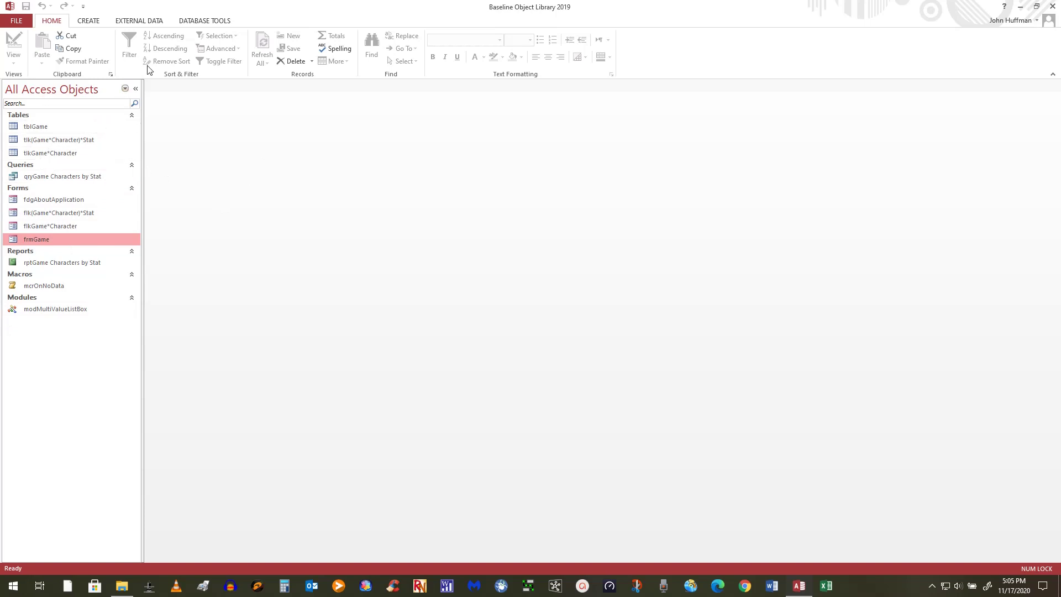
Open the database relationships and widen the boxes of all three tables so more of their field names fit.
{"action": "left_click", "coordinate": [209, 22]}
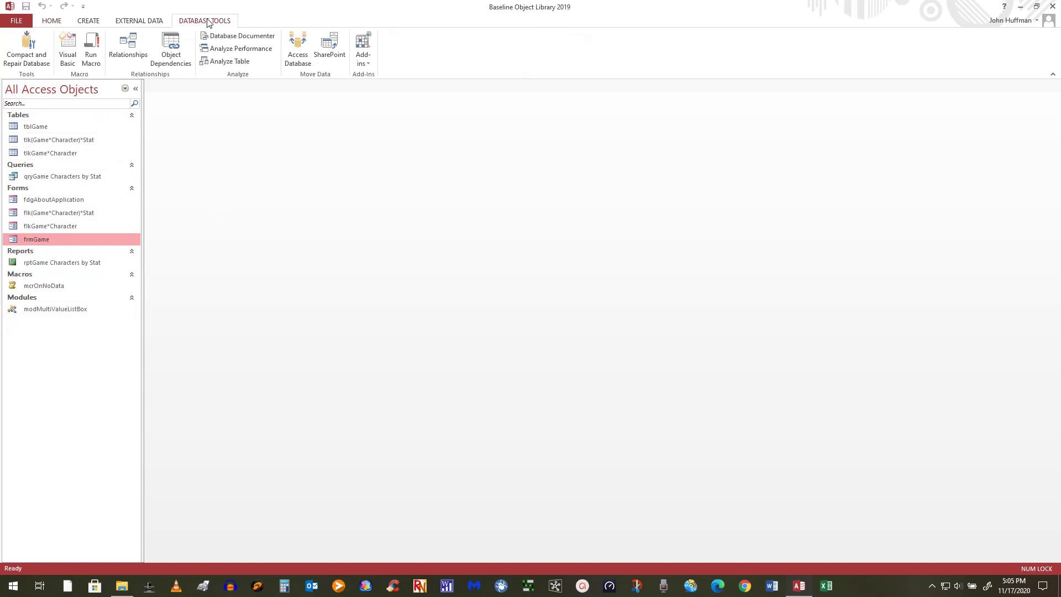
{"action": "left_click", "coordinate": [128, 47]}
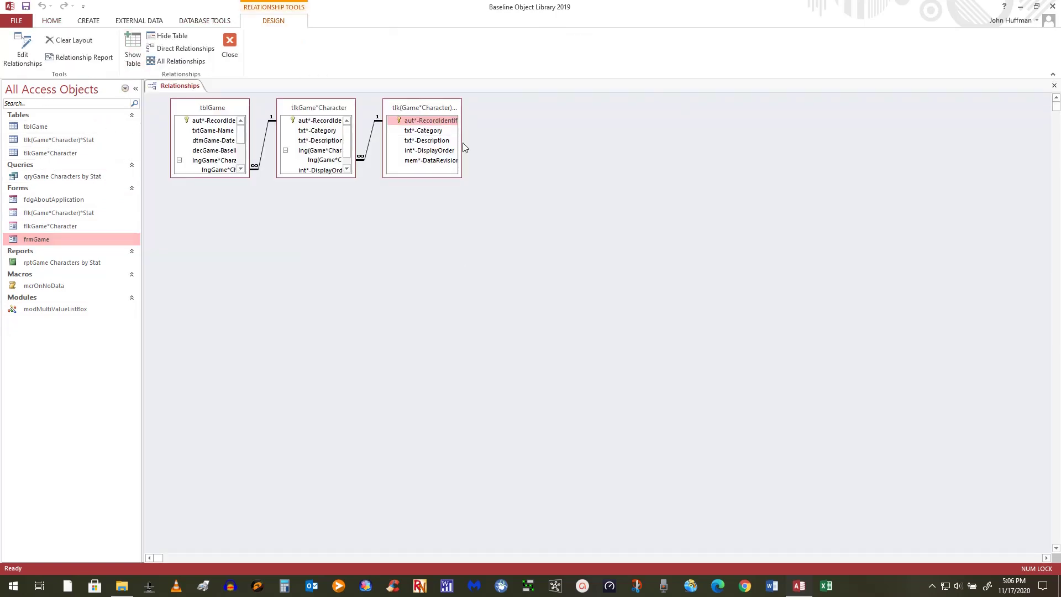
{"action": "left_click_drag", "start_coordinate": [462, 143], "coordinate": [549, 159]}
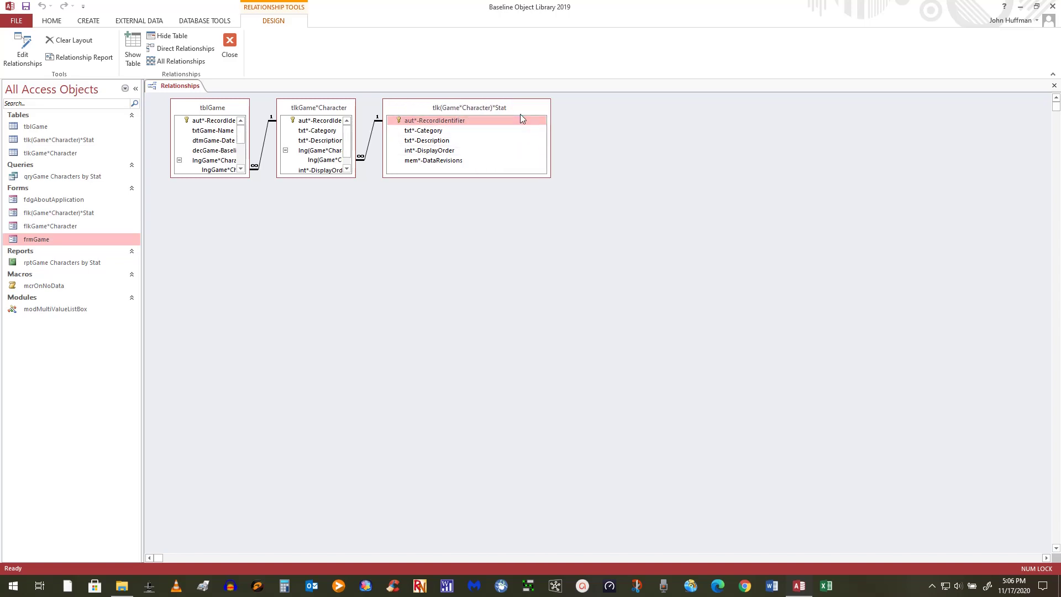
{"action": "left_click_drag", "start_coordinate": [522, 111], "coordinate": [577, 111]}
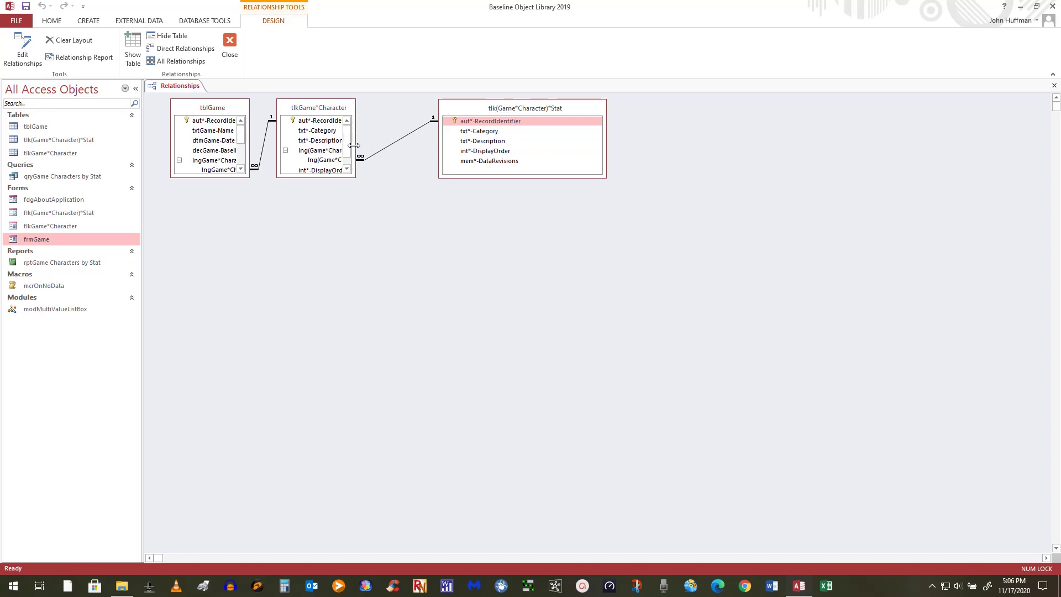
{"action": "left_click_drag", "start_coordinate": [354, 145], "coordinate": [421, 144]}
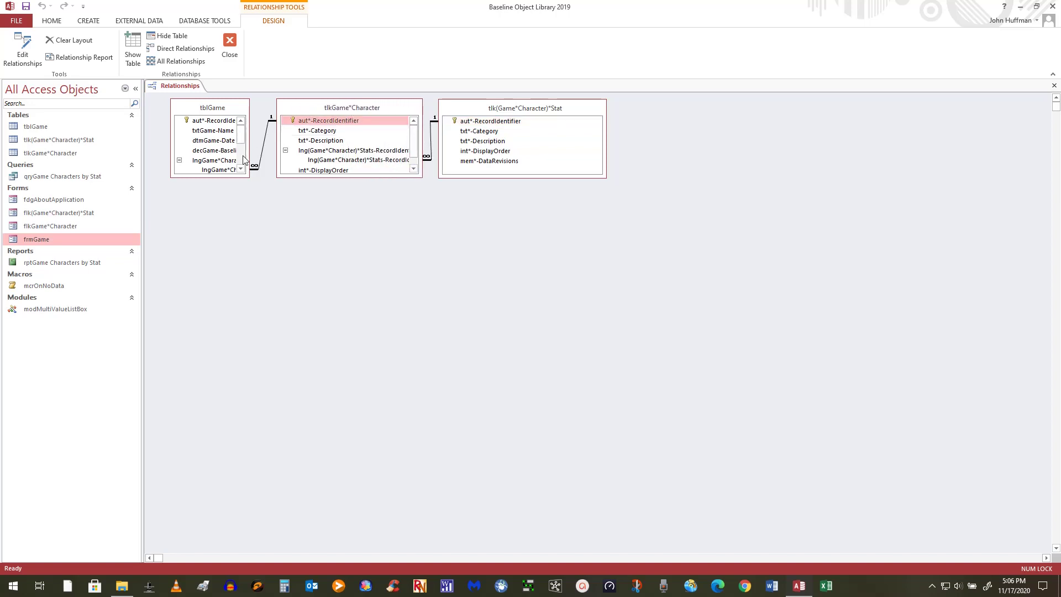
{"action": "left_click_drag", "start_coordinate": [249, 158], "coordinate": [270, 159]}
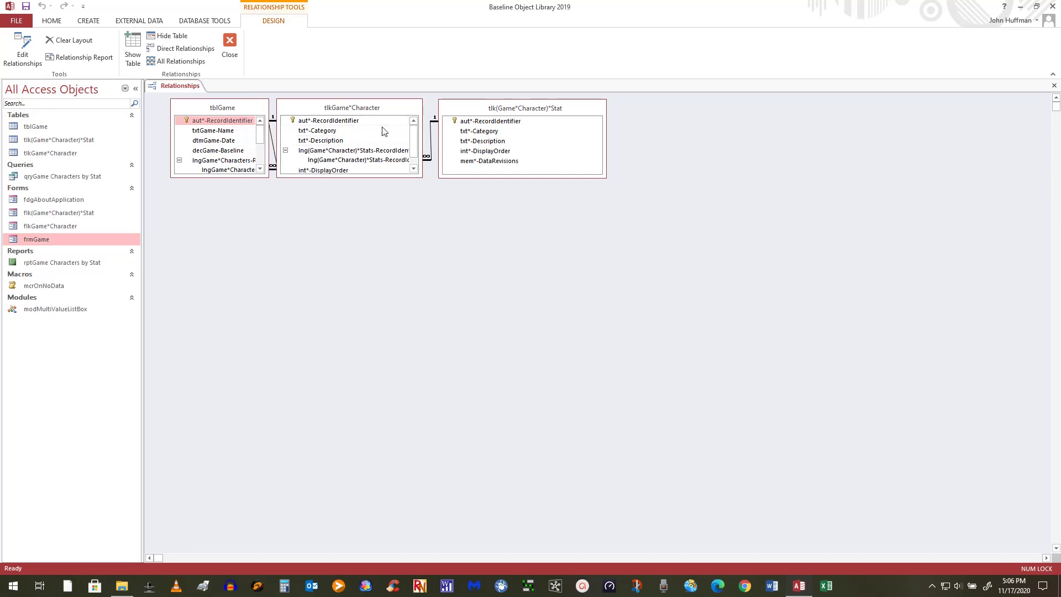
Space out the tlk(Game*Character)*Stat and tlkGame*Character tables in the relationships diagram so their join lines are clear.
{"action": "left_click_drag", "start_coordinate": [514, 108], "coordinate": [655, 111]}
{"action": "left_click", "coordinate": [373, 111]}
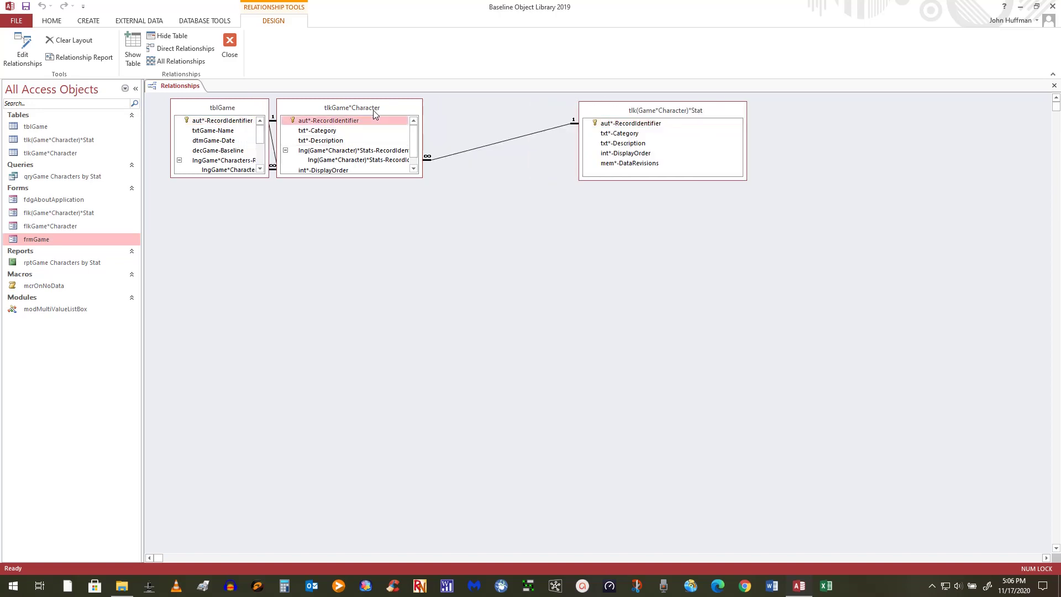
{"action": "left_click_drag", "start_coordinate": [373, 110], "coordinate": [442, 118]}
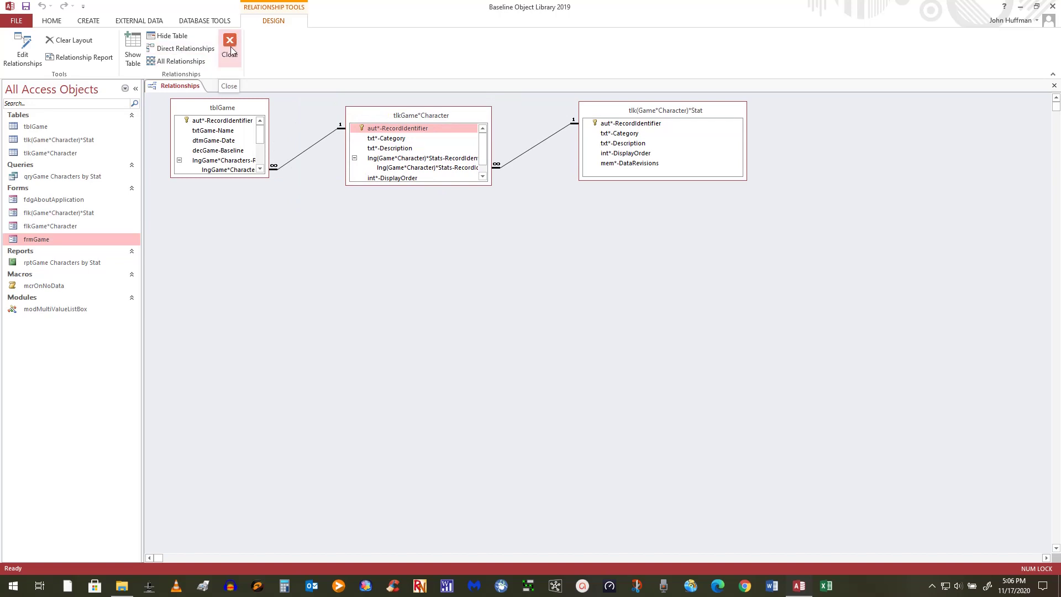
Try to run the rptGame Characters by Stat report for a typed stat name.
{"action": "left_click", "coordinate": [77, 263]}
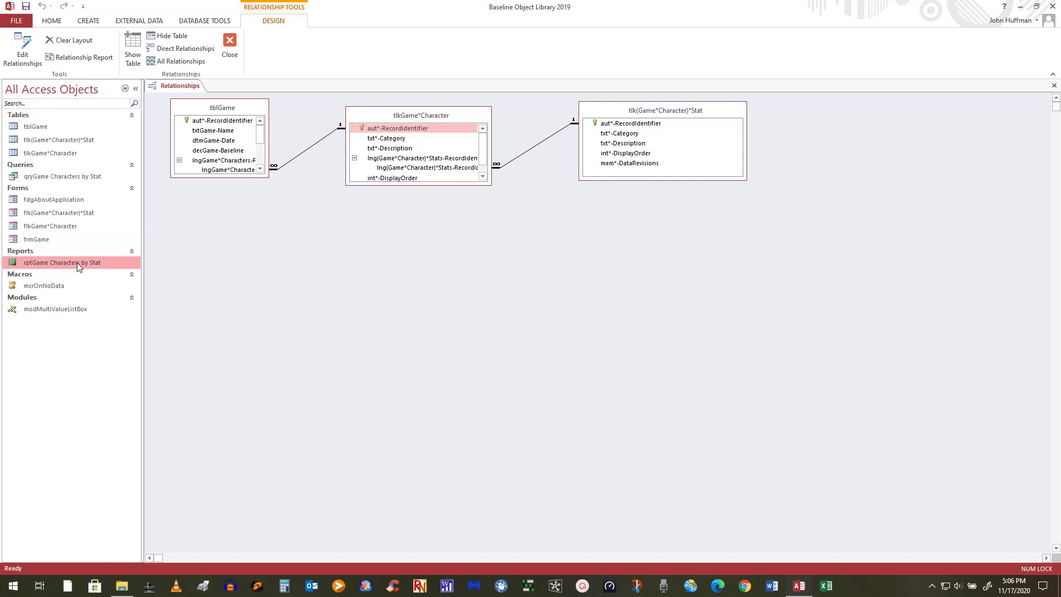
{"action": "double_click", "coordinate": [78, 264]}
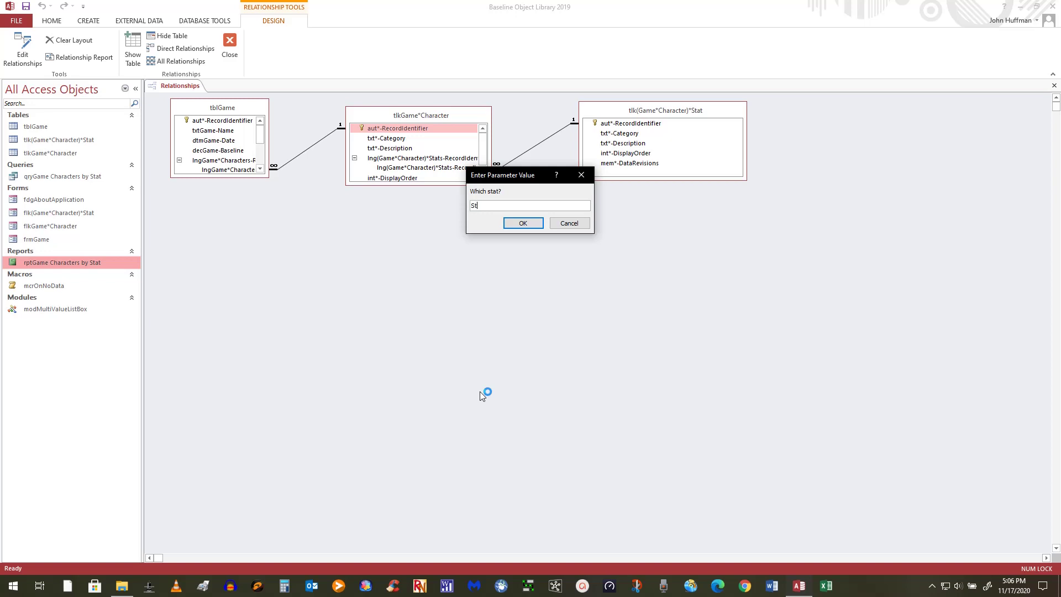
{"action": "type", "text": "th"}
{"action": "left_click", "coordinate": [523, 224]}
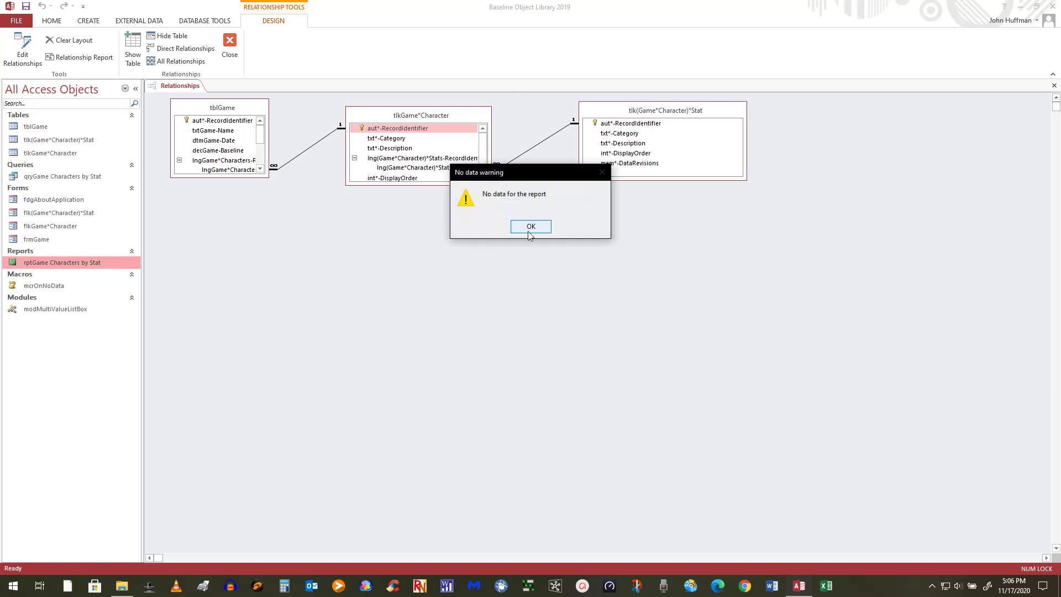
{"action": "left_click", "coordinate": [529, 231]}
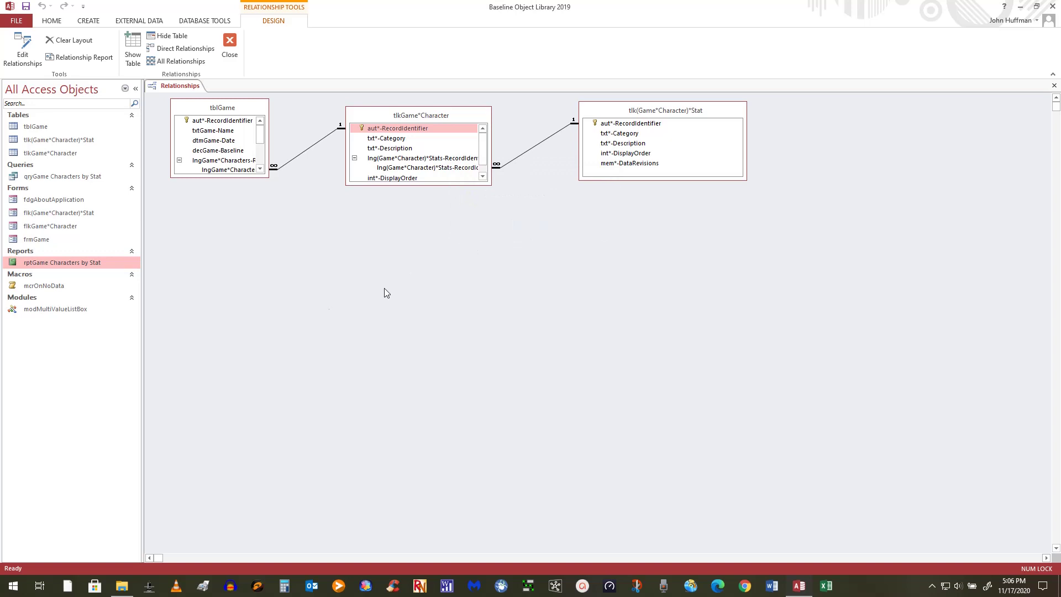
Run the rptGame Characters by Stat report for the stat Strength.
{"action": "double_click", "coordinate": [53, 263]}
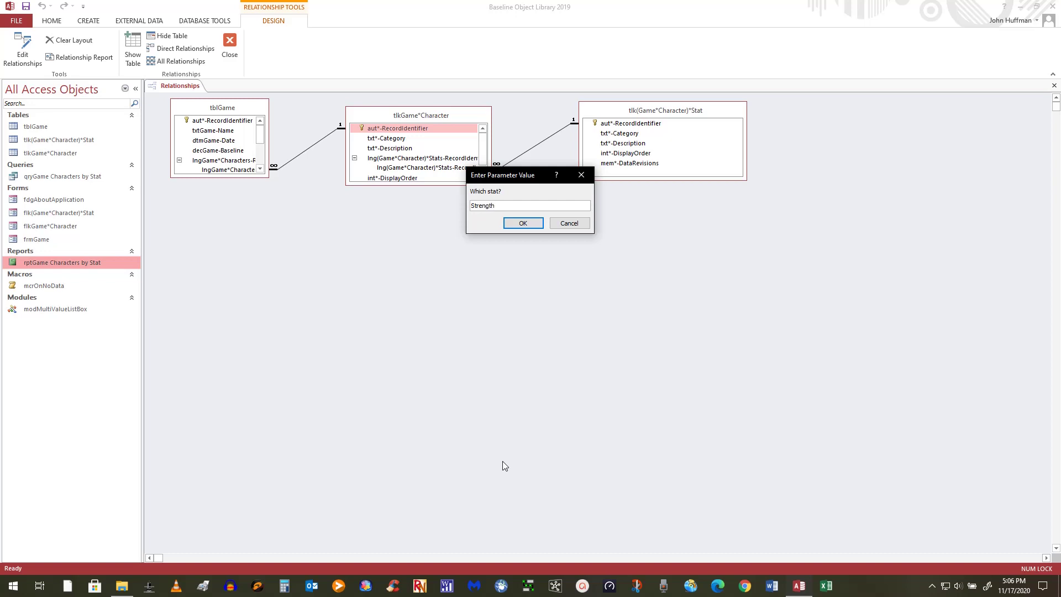
{"action": "key", "text": "Return"}
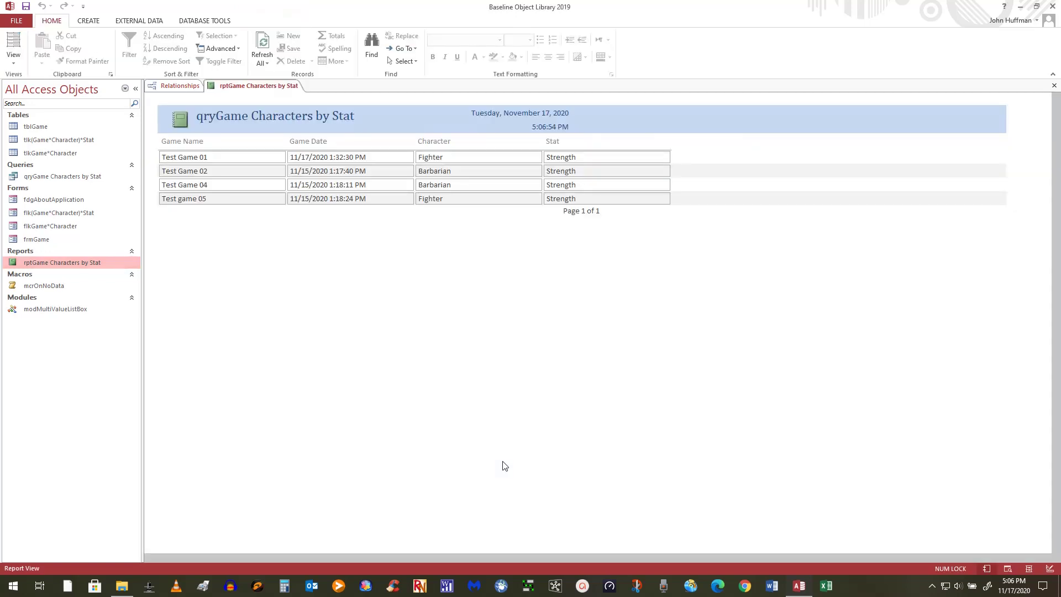
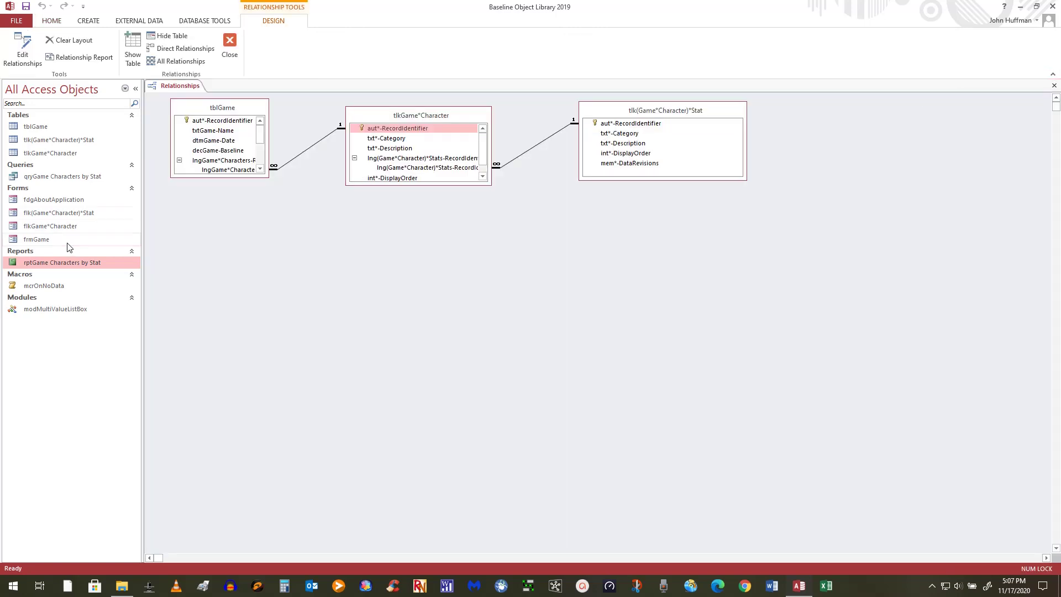
Open the qryGame Characters by Stat query in Design View and space out its three tables.
{"action": "right_click", "coordinate": [42, 179]}
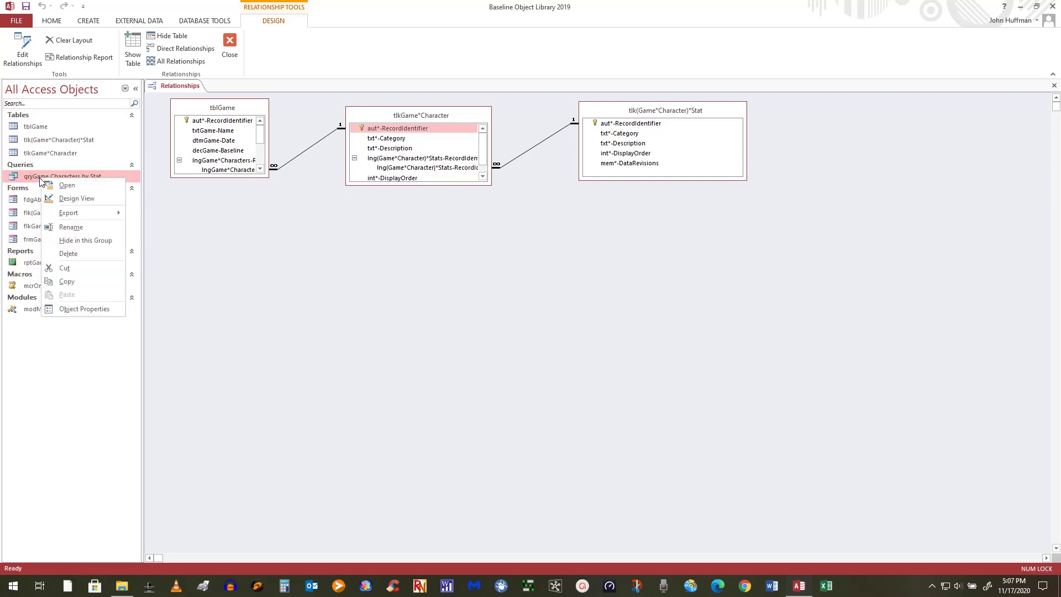
{"action": "left_click", "coordinate": [69, 200]}
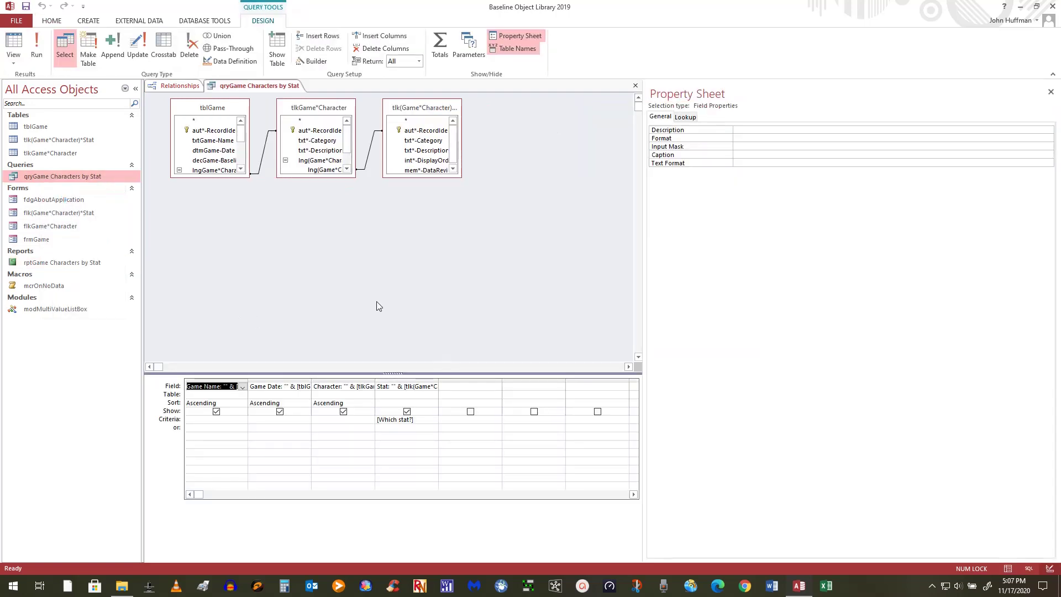
{"action": "left_click_drag", "start_coordinate": [442, 107], "coordinate": [501, 121]}
{"action": "left_click", "coordinate": [452, 114]}
{"action": "left_click_drag", "start_coordinate": [336, 107], "coordinate": [358, 121]}
{"action": "left_click", "coordinate": [220, 107]}
{"action": "left_click_drag", "start_coordinate": [220, 107], "coordinate": [221, 118]}
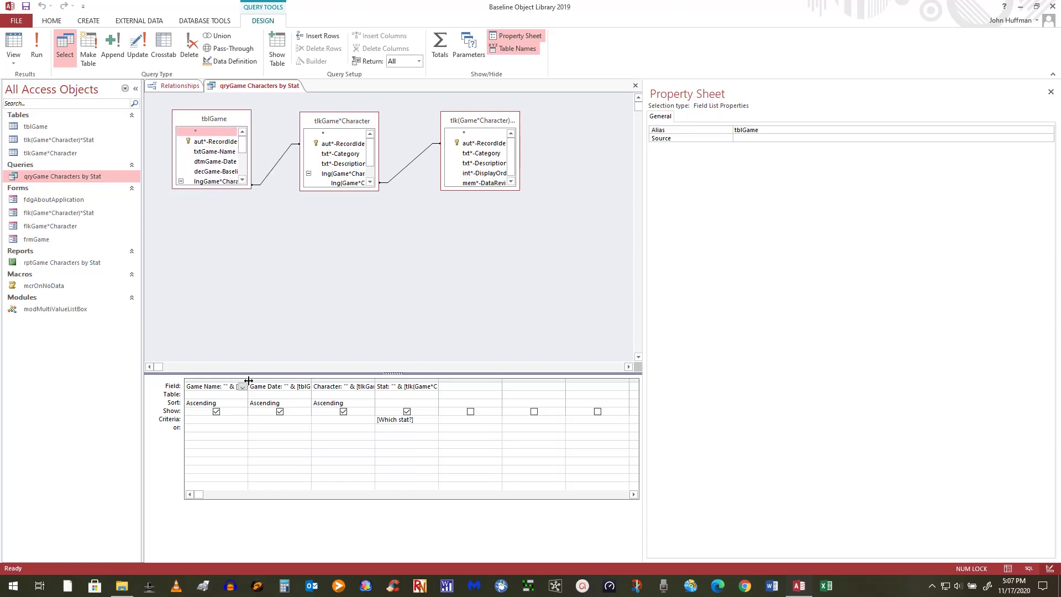
Enlarge the tblGame field list and widen the Game Name column of the query grid to fit its full expression.
{"action": "left_click_drag", "start_coordinate": [252, 189], "coordinate": [272, 220]}
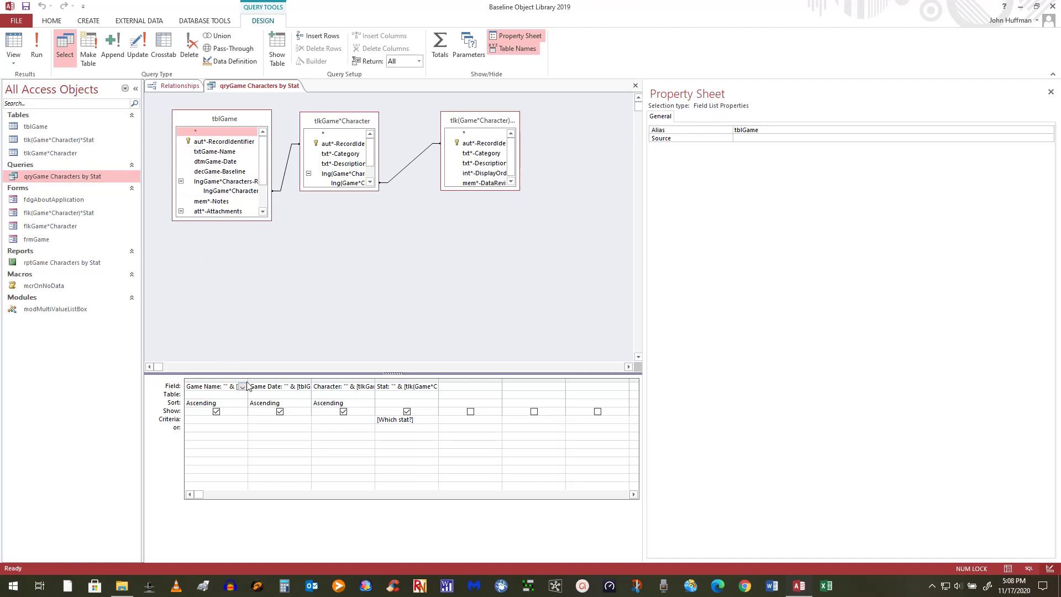
{"action": "left_click_drag", "start_coordinate": [248, 380], "coordinate": [321, 389]}
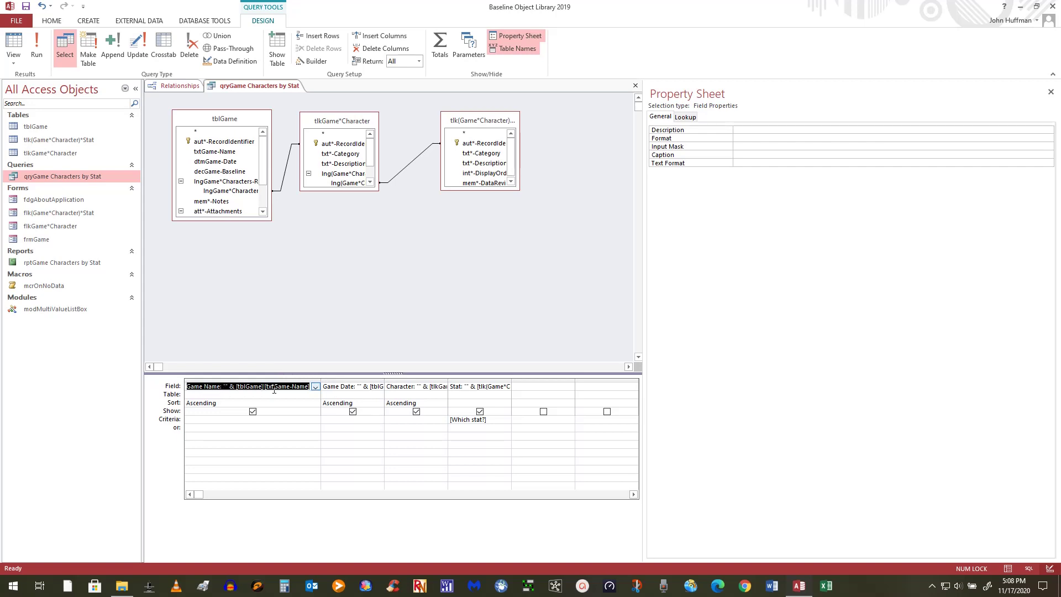
{"action": "left_click_drag", "start_coordinate": [322, 380], "coordinate": [378, 380]}
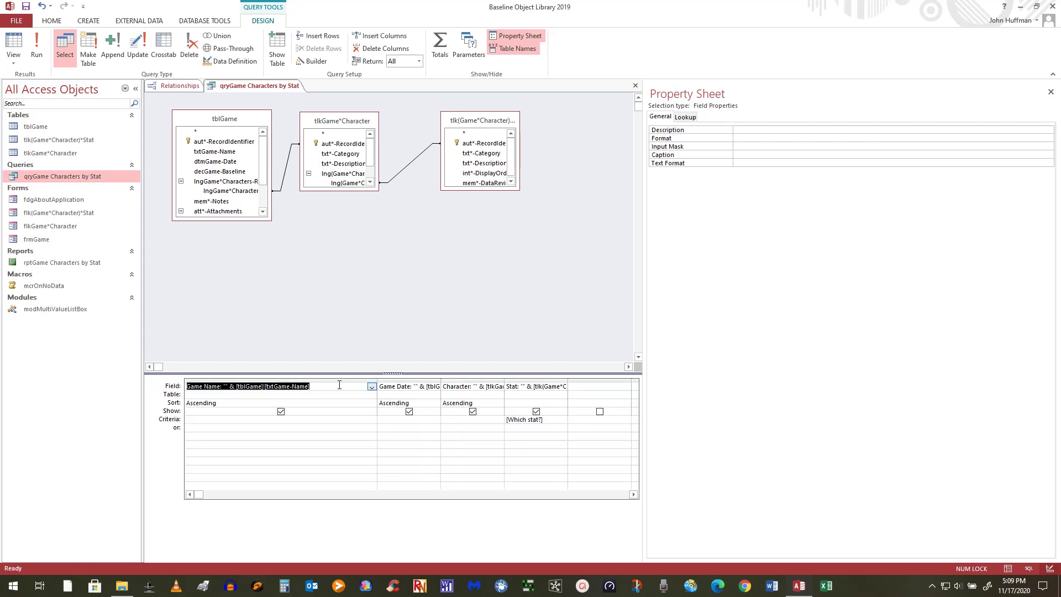
Close the Property Sheet and widen the Game Date, Character and Stat columns of the query grid to fit their full expressions.
{"action": "left_click_drag", "start_coordinate": [441, 380], "coordinate": [537, 383]}
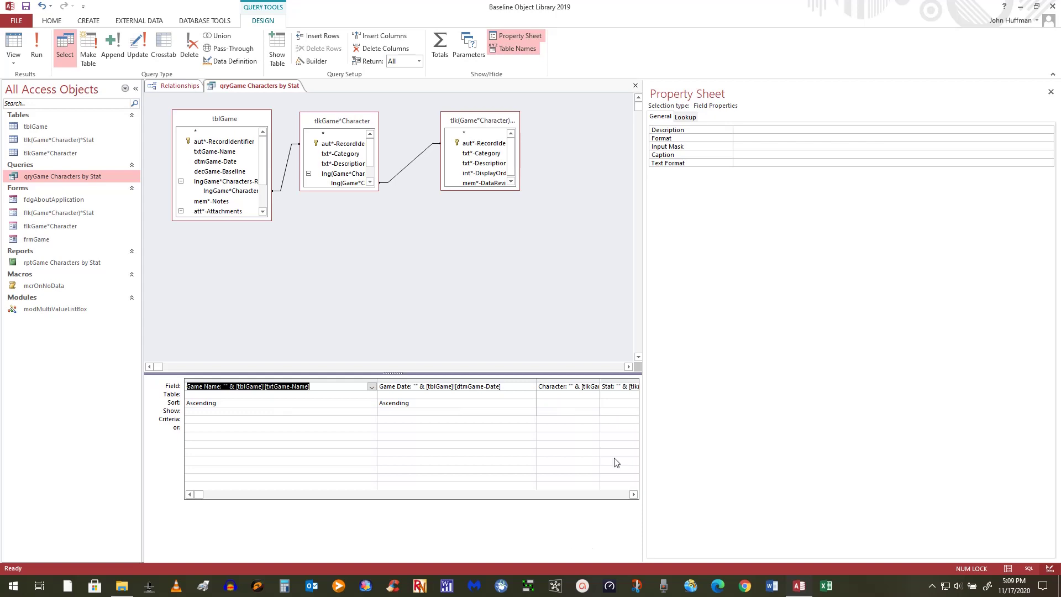
{"action": "left_click", "coordinate": [1051, 91]}
{"action": "left_click_drag", "start_coordinate": [600, 381], "coordinate": [796, 382]}
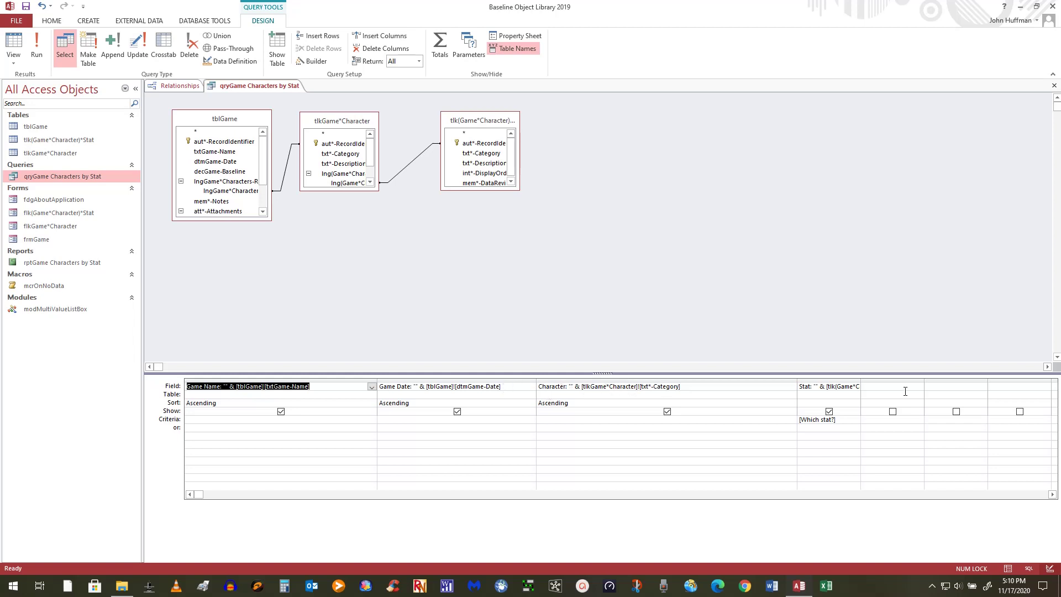
{"action": "left_click_drag", "start_coordinate": [861, 382], "coordinate": [1019, 373]}
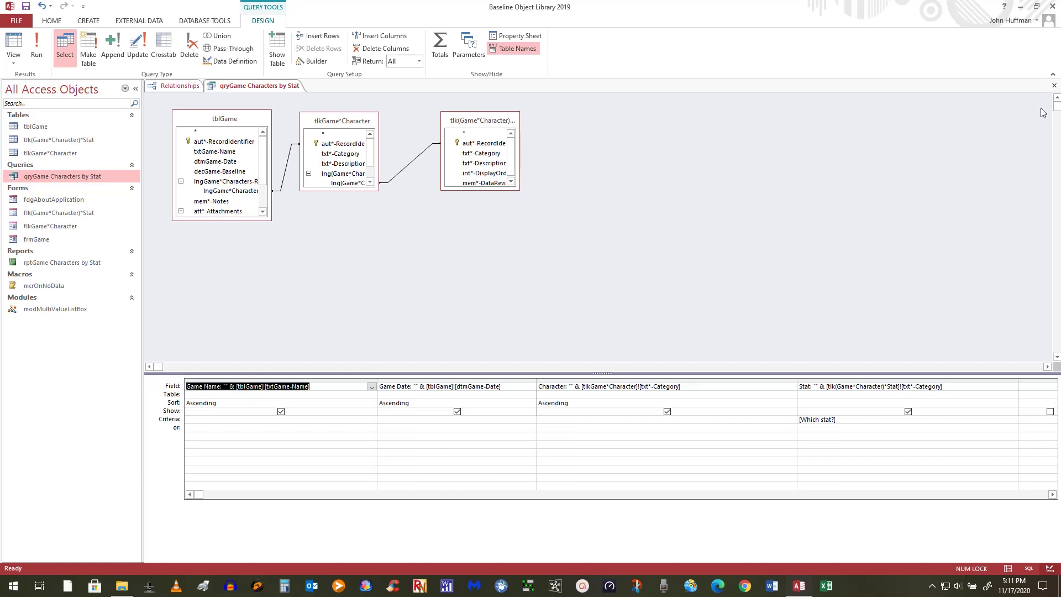
Close the qryGame Characters by Stat query and save its design changes.
{"action": "left_click", "coordinate": [843, 423]}
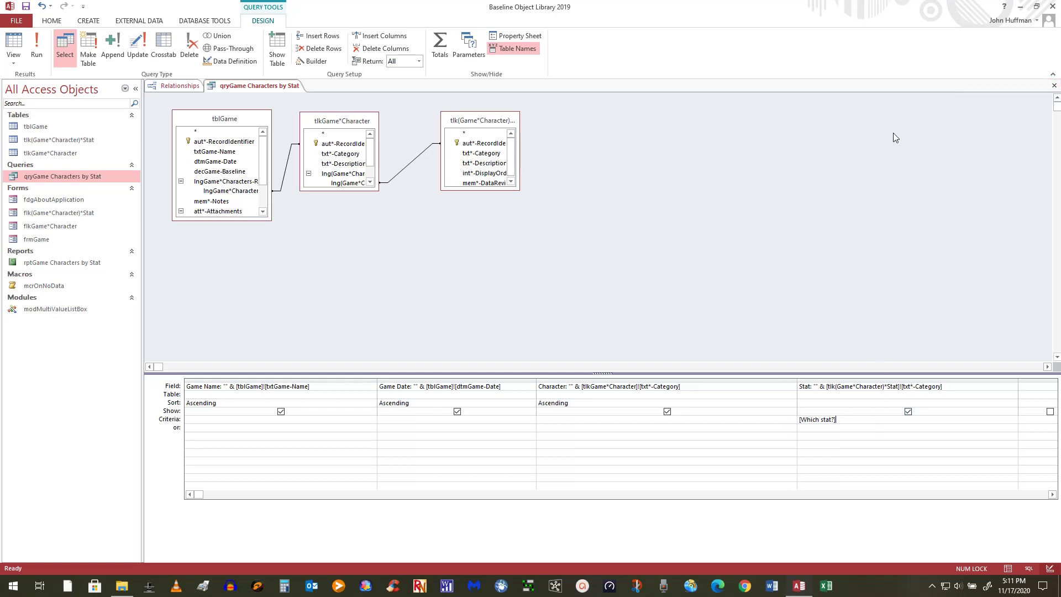
{"action": "left_click", "coordinate": [1054, 88]}
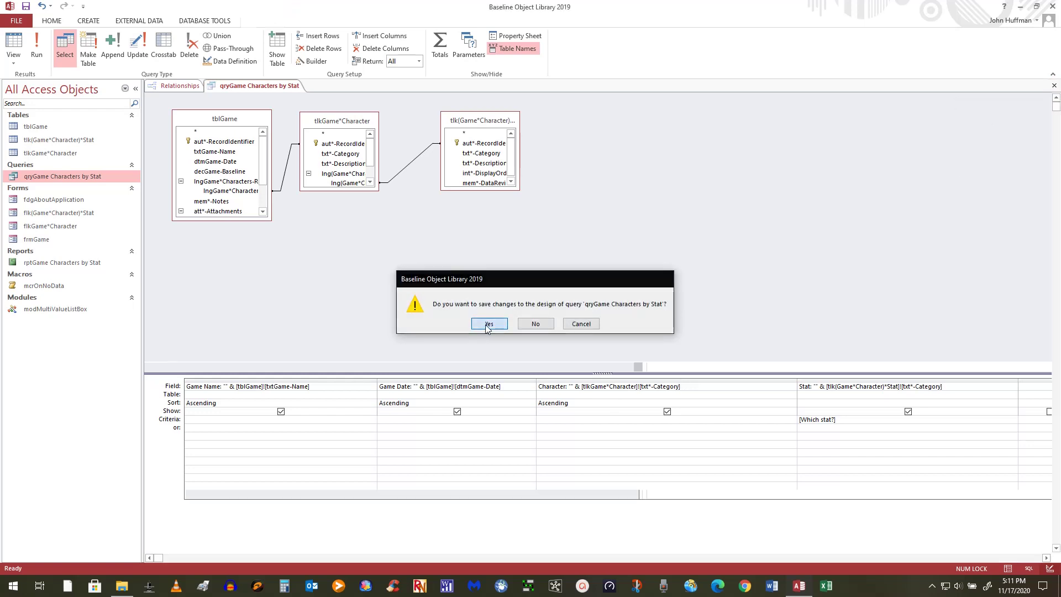
{"action": "left_click", "coordinate": [488, 324]}
Run the qryGame Characters by Stat query for the stat Strength, then close its datasheet.
{"action": "double_click", "coordinate": [42, 174]}
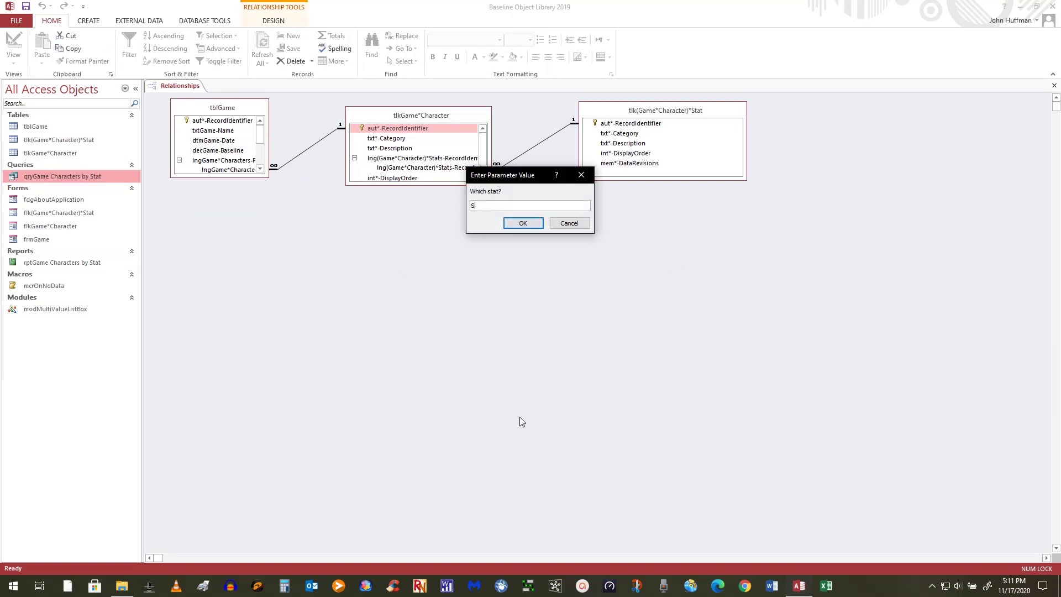
{"action": "type", "text": "Strength"}
{"action": "key", "text": "Return"}
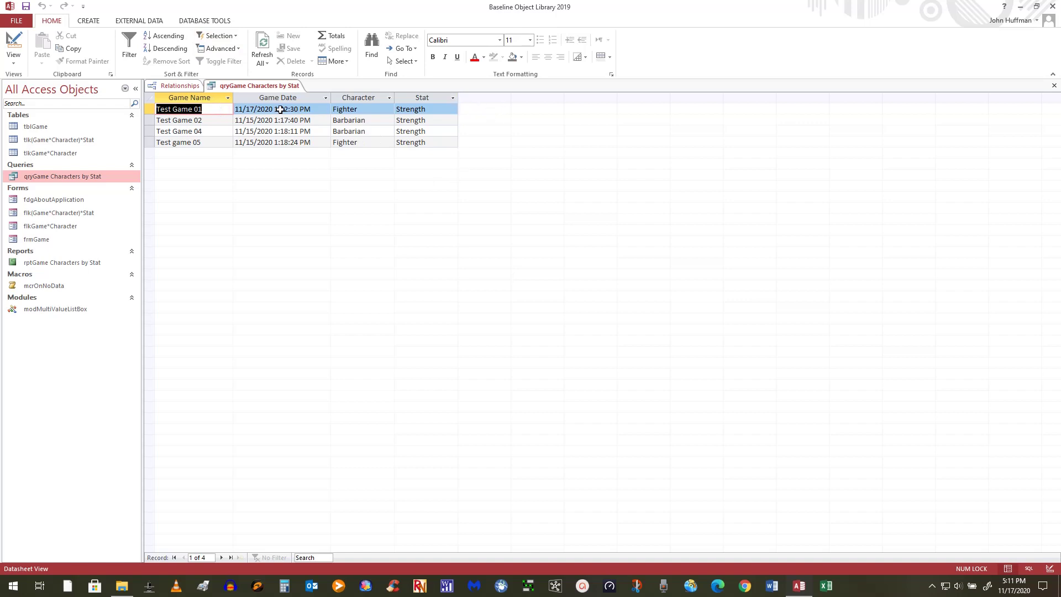
{"action": "left_click", "coordinate": [1054, 85]}
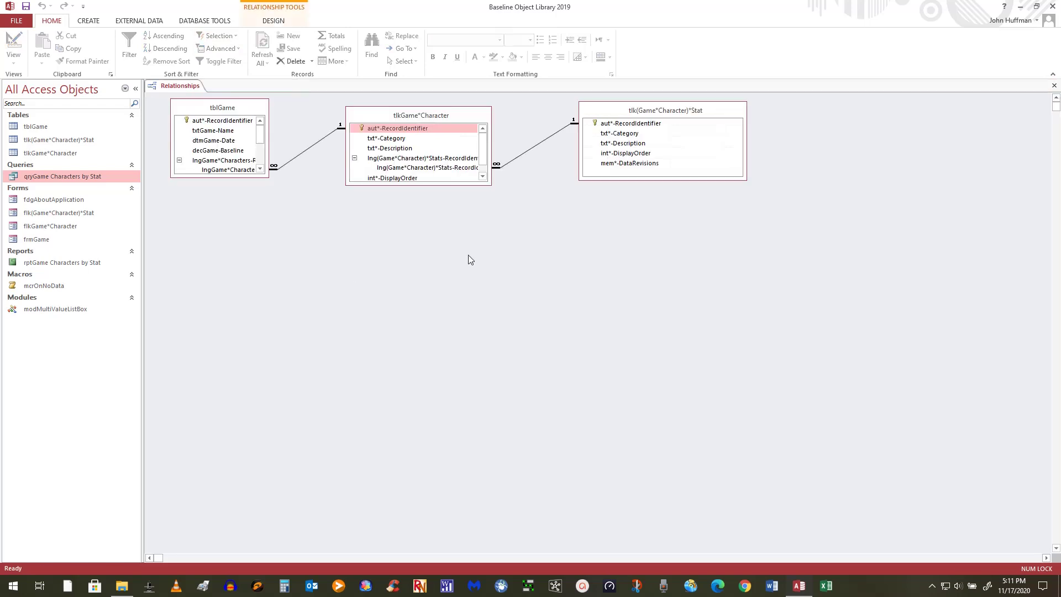
Open the rptGame Characters by Stat report in Design View.
{"action": "left_click", "coordinate": [56, 260]}
{"action": "right_click", "coordinate": [56, 260]}
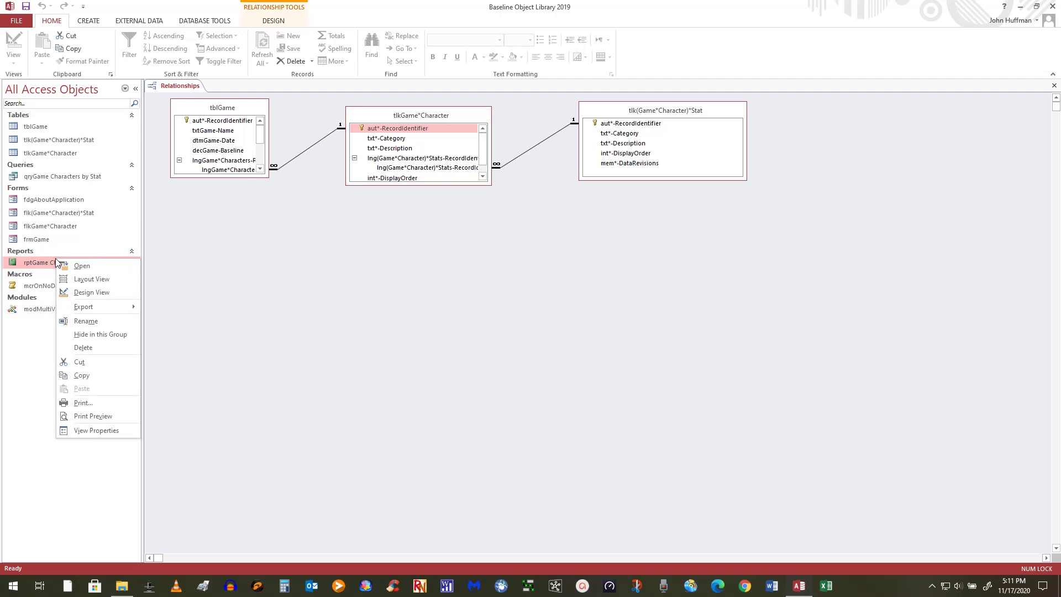
{"action": "left_click", "coordinate": [91, 292]}
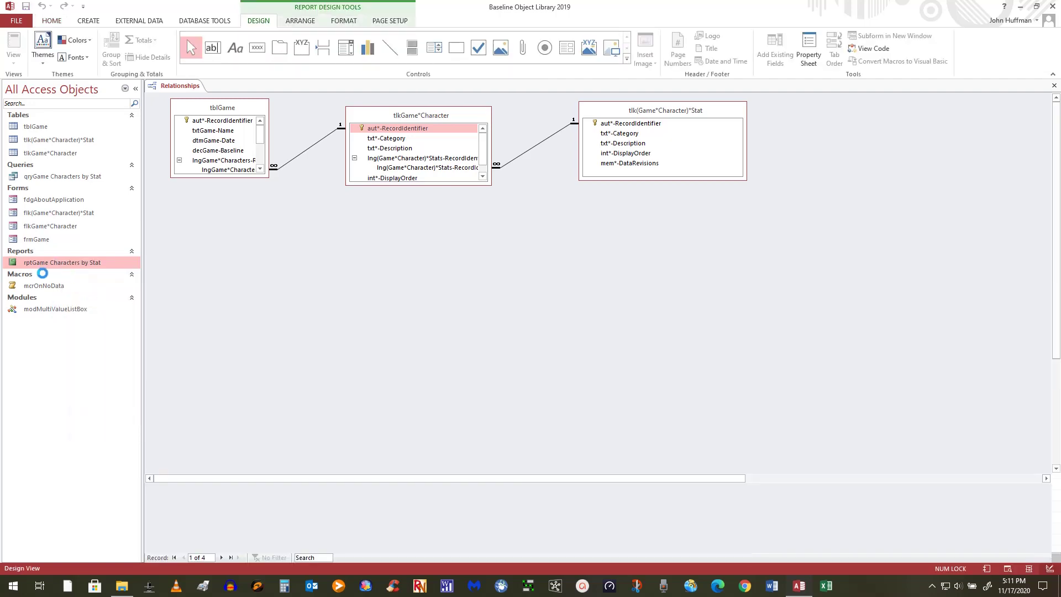